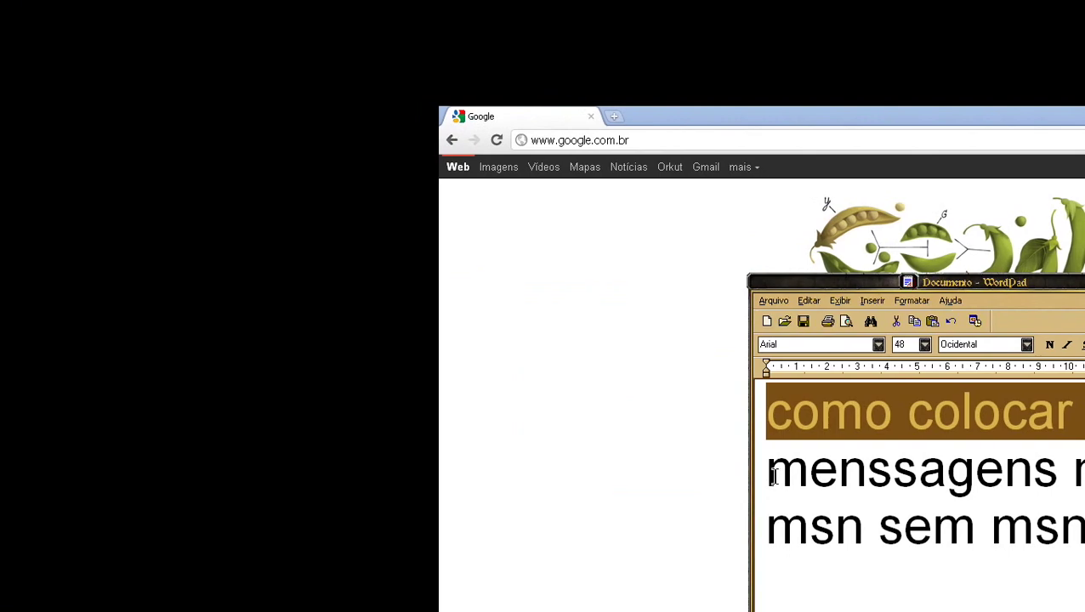
Overwrite the title text with 'ok vamos la', then with the first step '1 entre no seu msn'
drag(774, 476, 1073, 477)
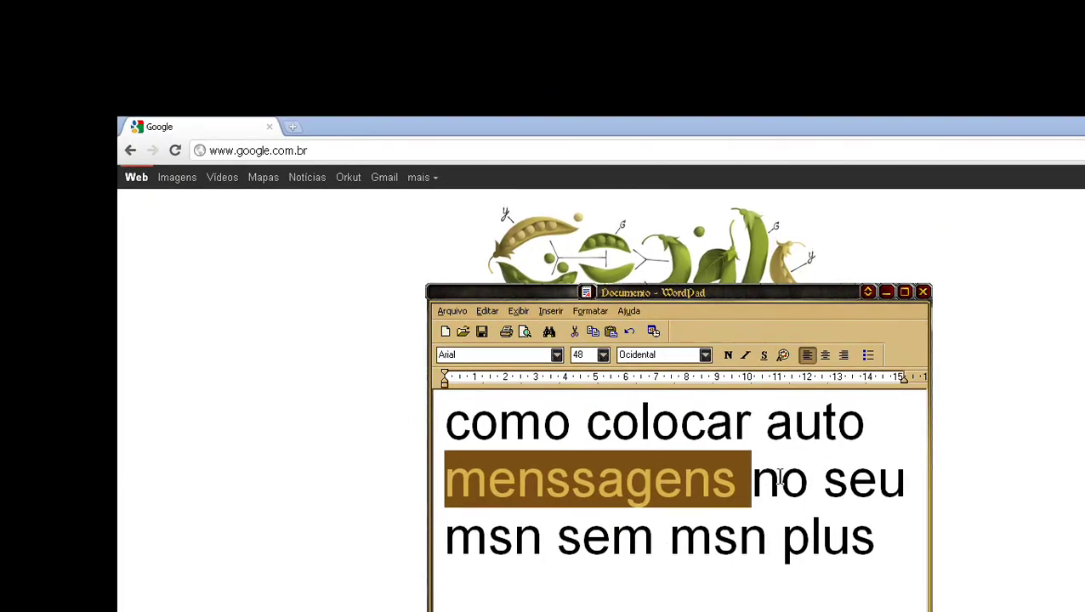
mouse_move(780, 478)
mouse_down()
mouse_move(816, 480)
mouse_move(888, 523)
mouse_up()
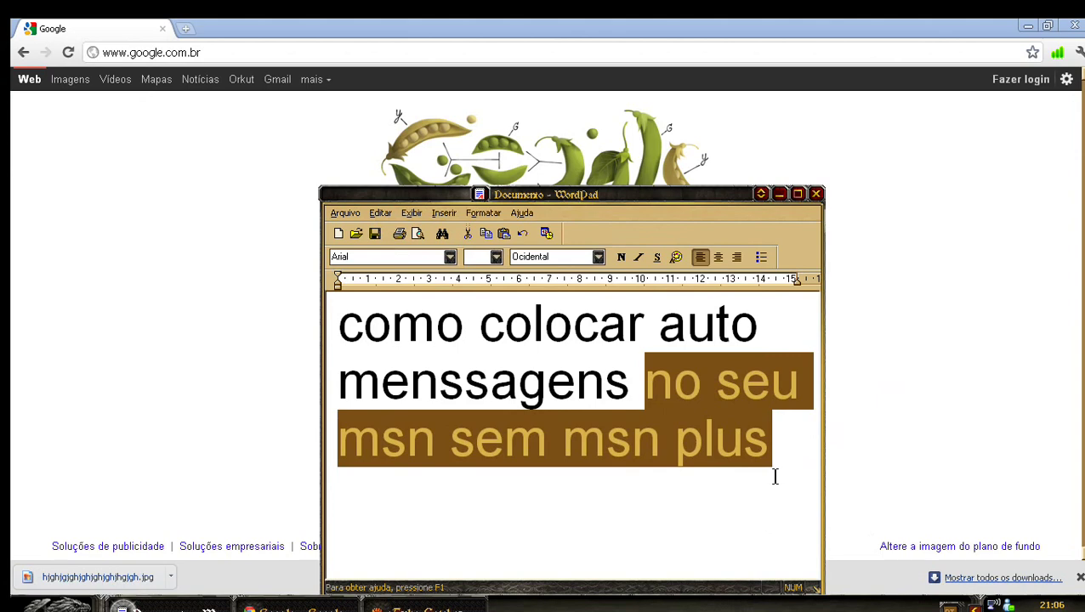
key(ctrl+a)
text(ok vamos la)
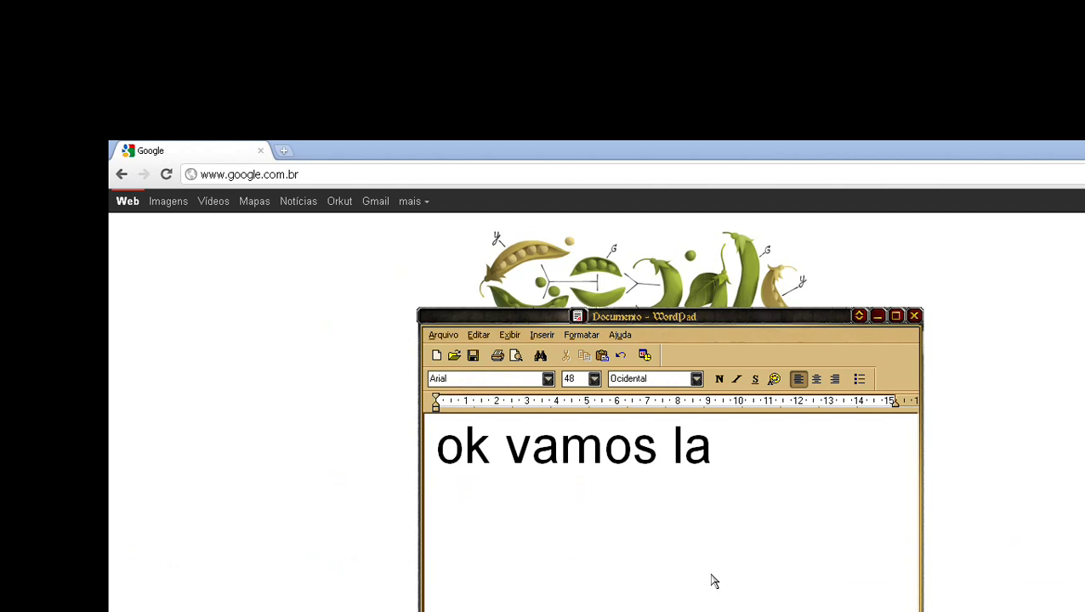
key(ctrl+a)
text(1)
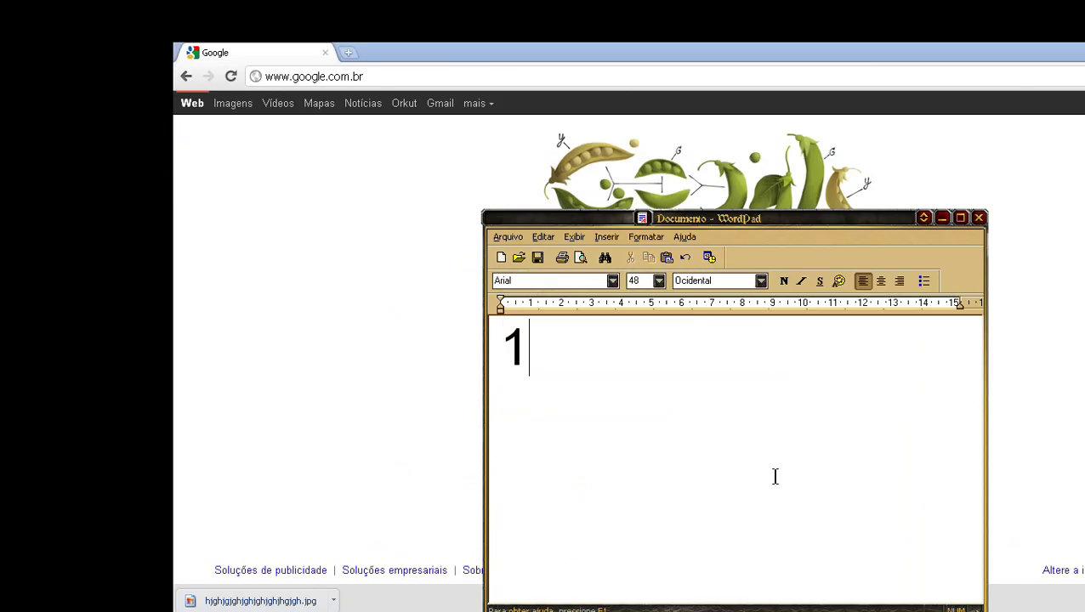
text( entre no)
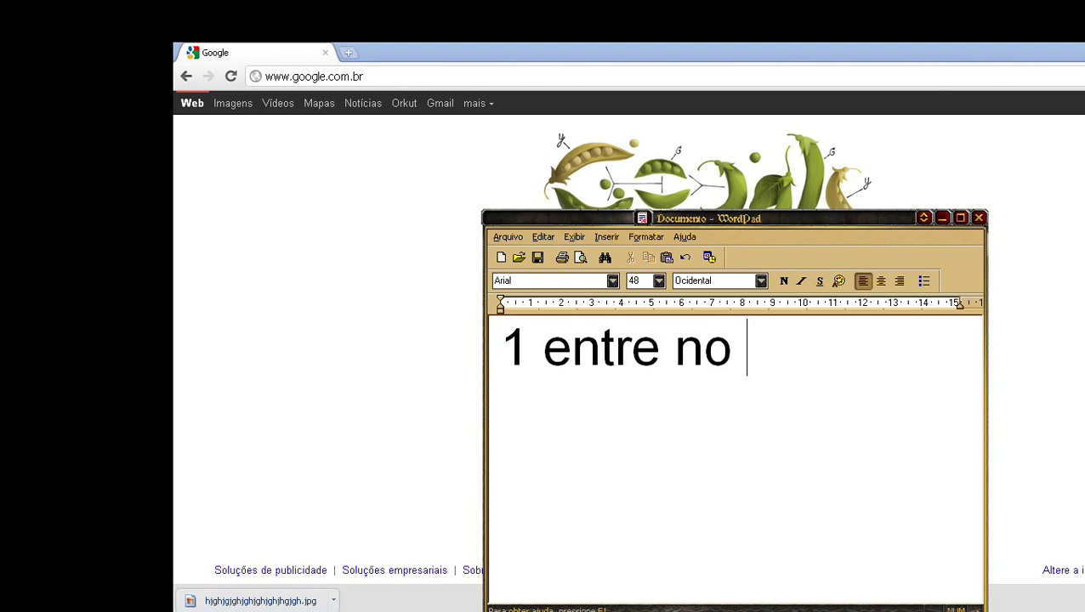
text( seu msn)
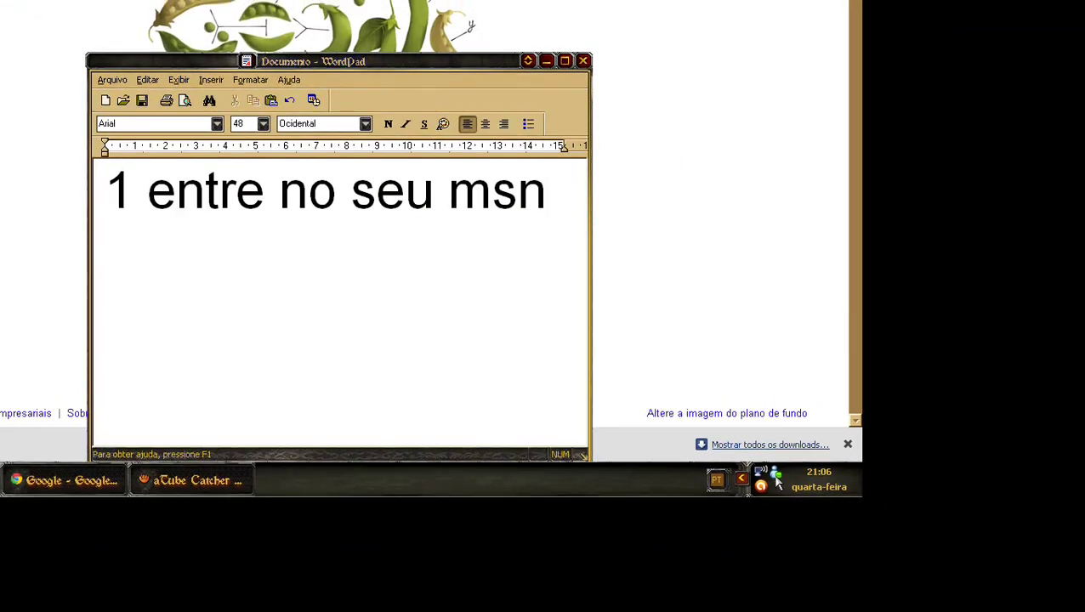
Launch Windows Live Messenger from the tray and retype the WordPad caption as 'como podem ver ak'
right_click(778, 481)
click(748, 459)
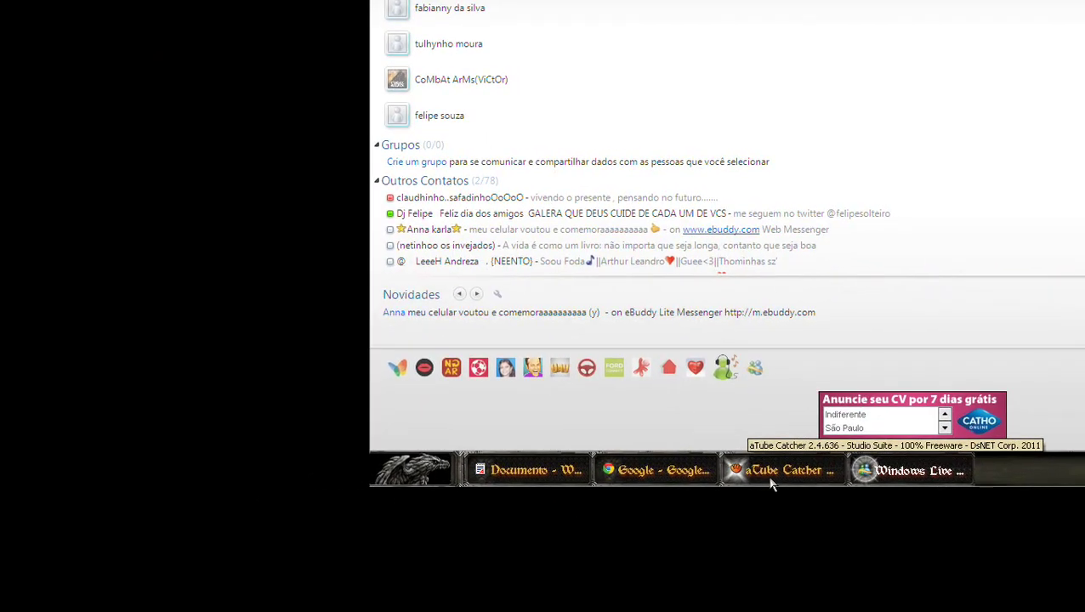
click(595, 470)
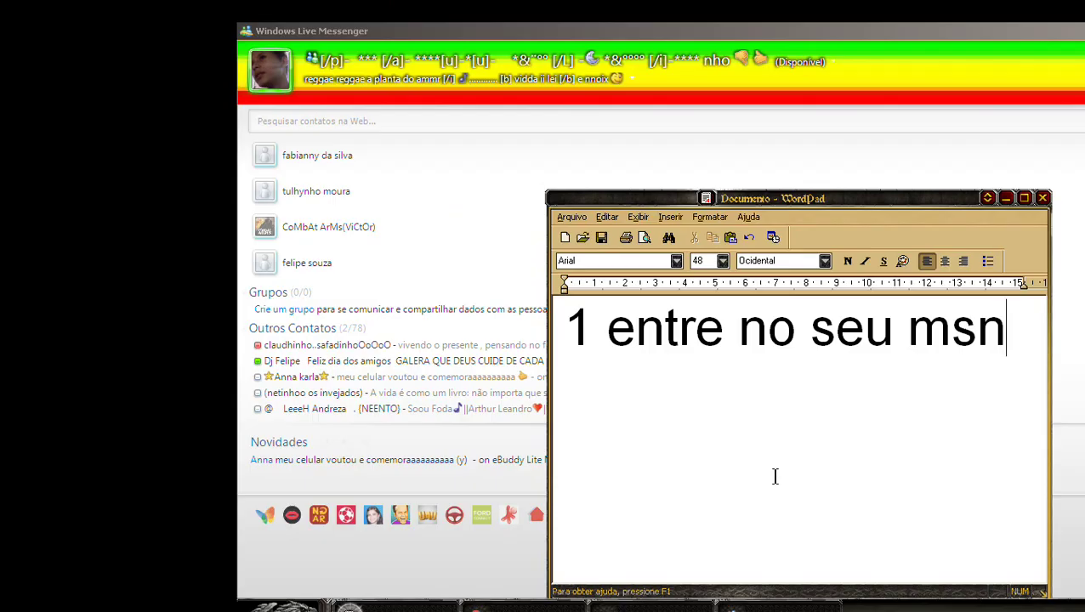
key(ctrl+a)
text(como )
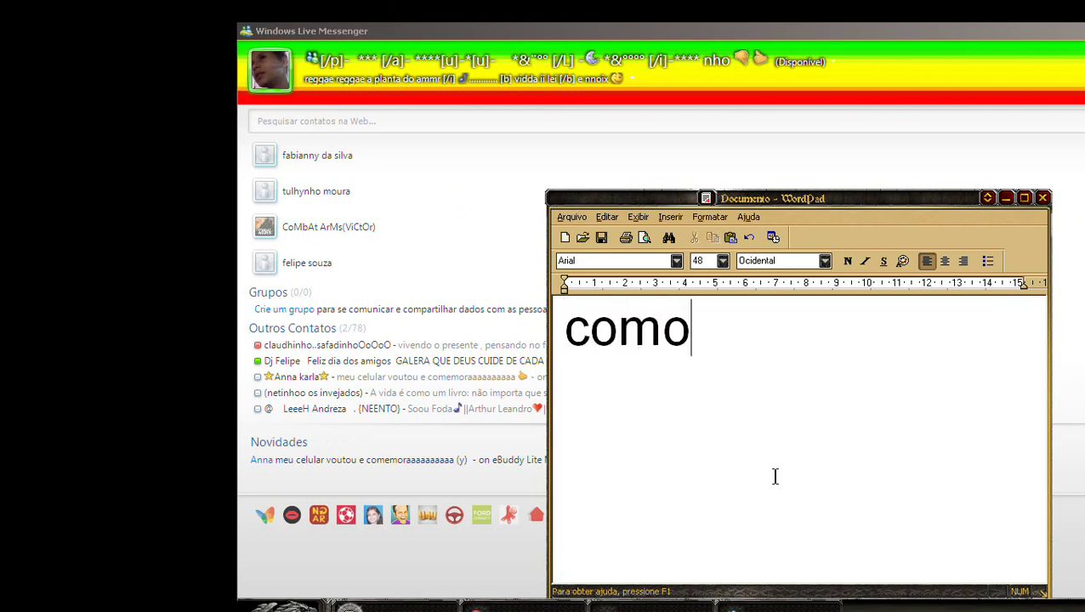
text(podem )
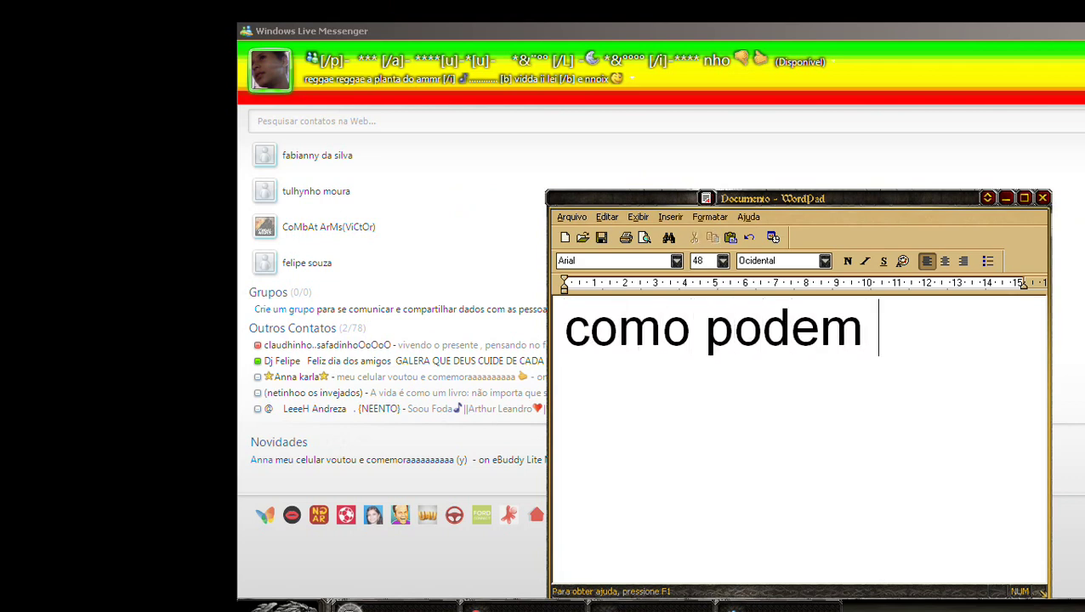
text(ver)
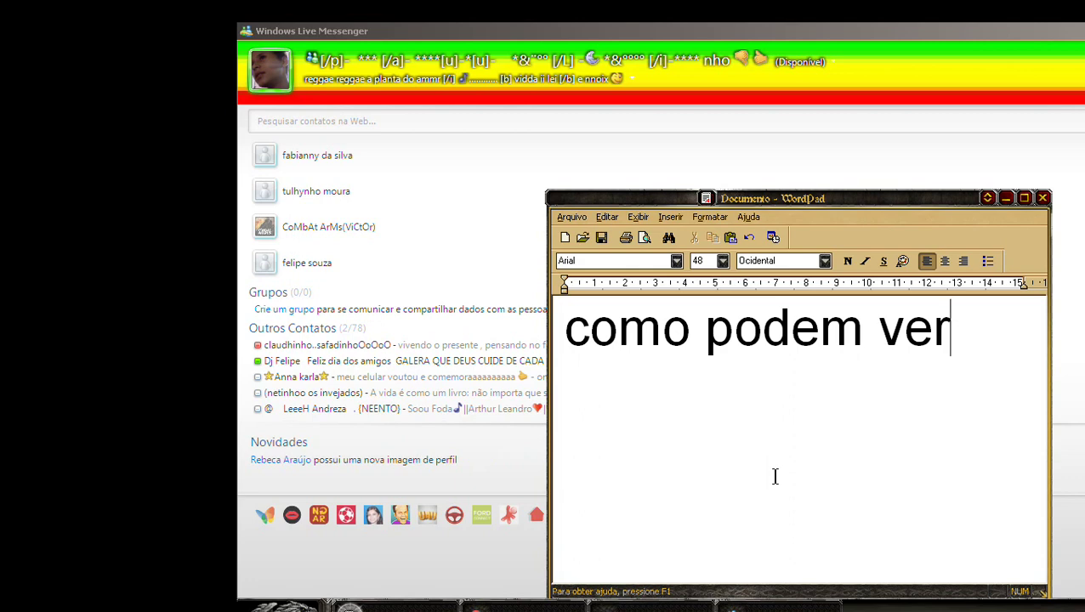
text( ak)
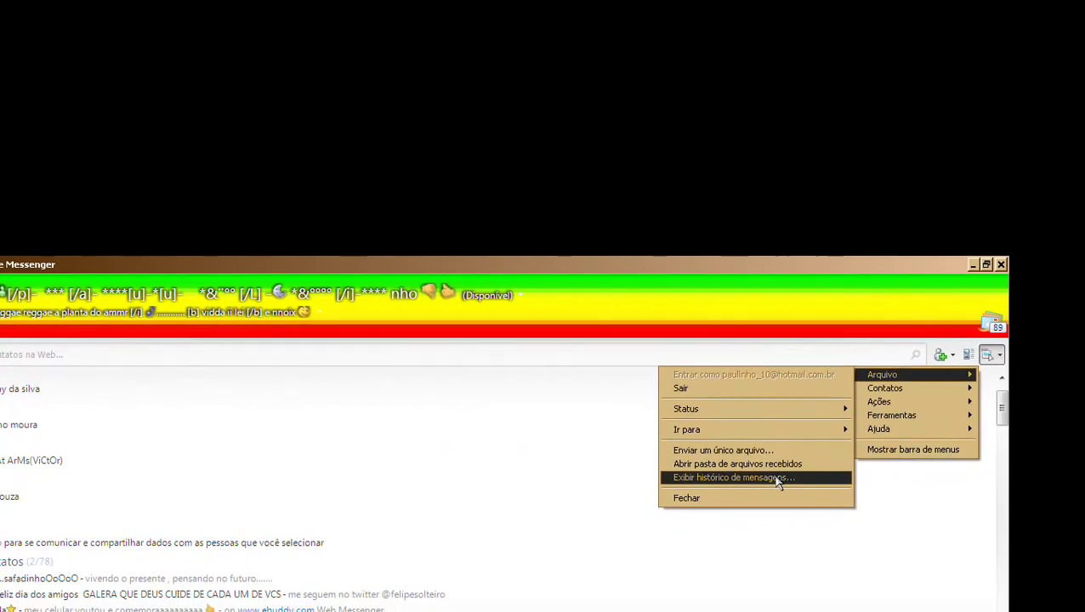
Open Messenger's message history window and caption it 'abra o historico de mensagen'
click(778, 479)
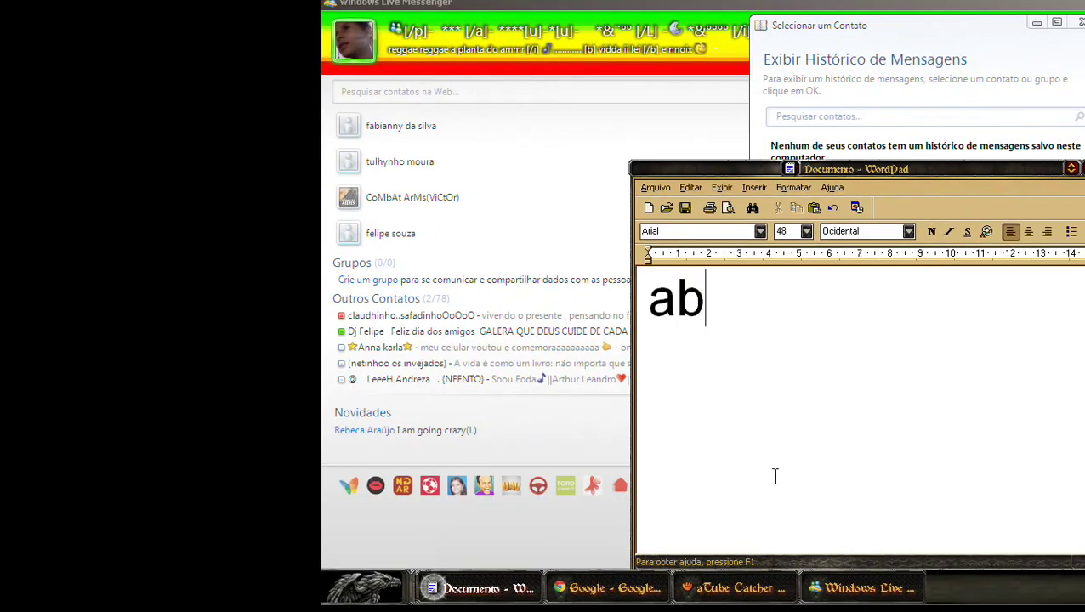
text(ra o historico )
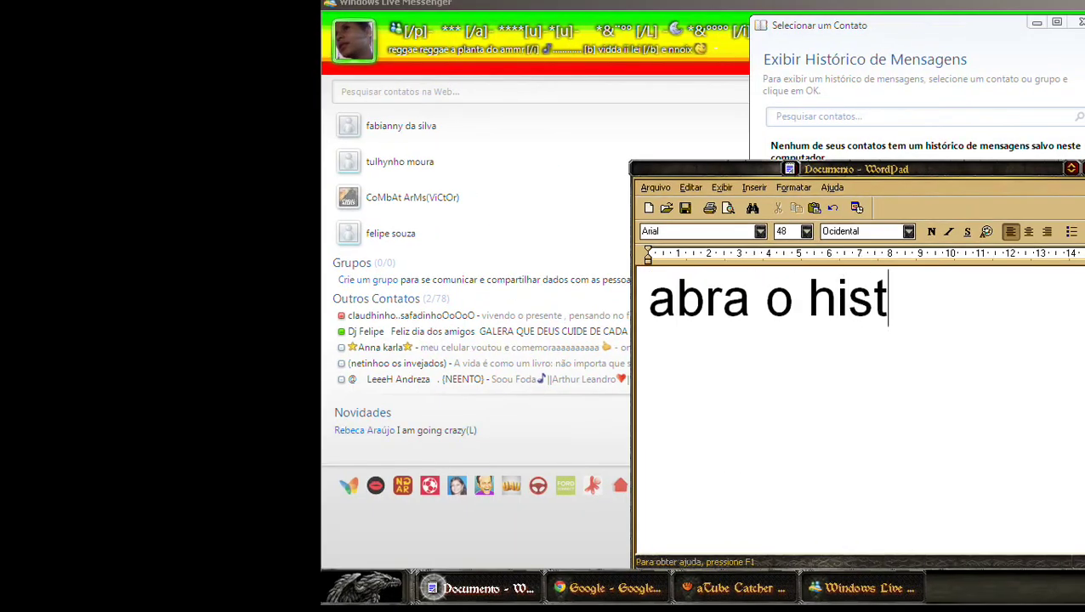
text(de me)
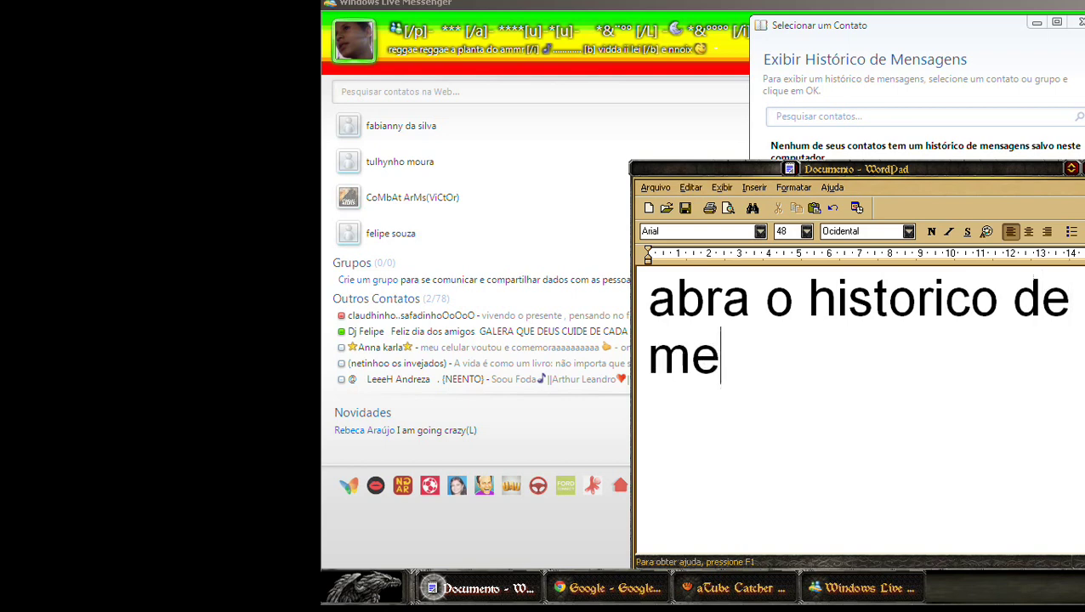
text(nsagens)
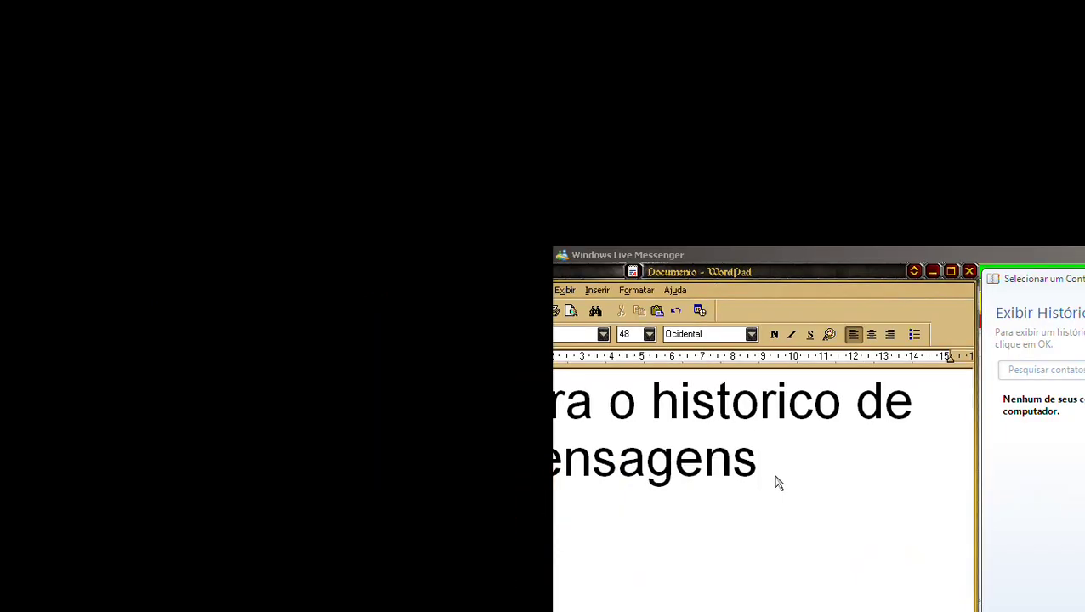
Retype the caption as 'Escreva a mensagem vc deseja coloc', fixing typos along the way
key(ctrl+a)
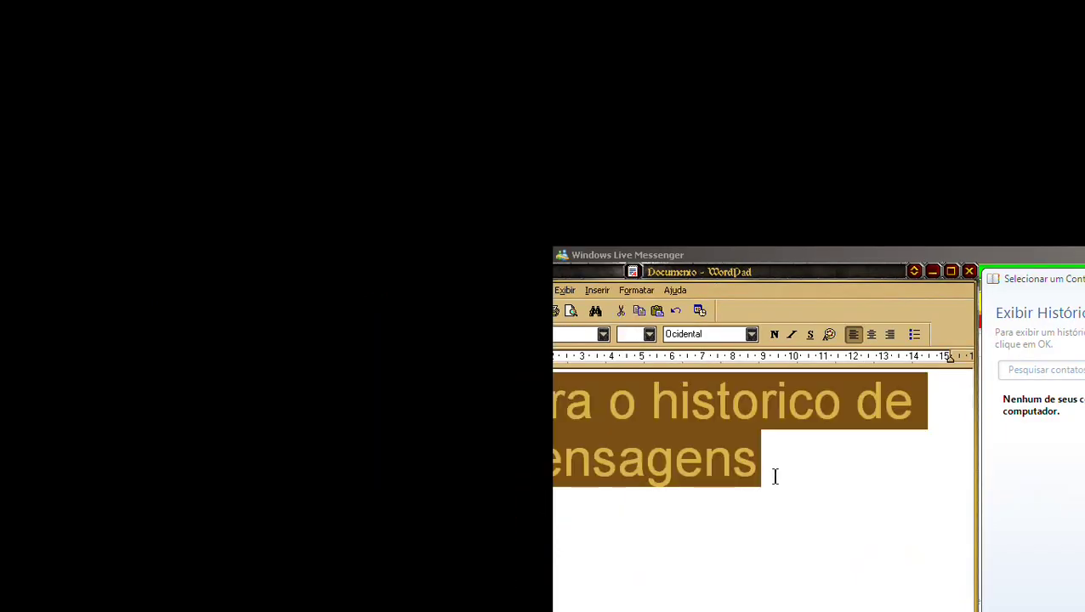
text(Escreva)
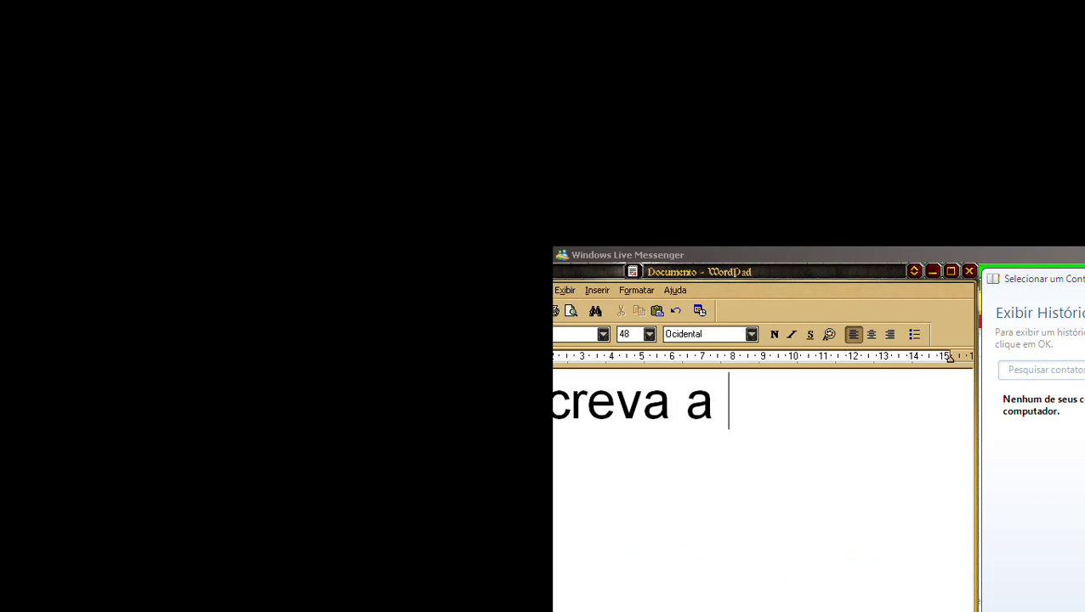
text(menga)
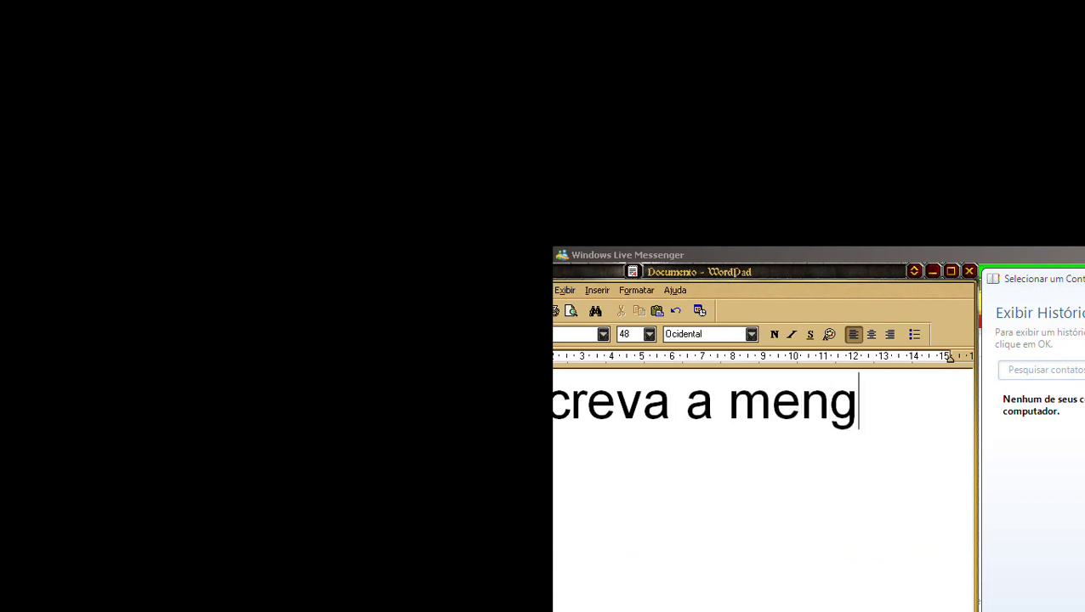
key(BackSpace)
text(ssa)
key(BackSpace)
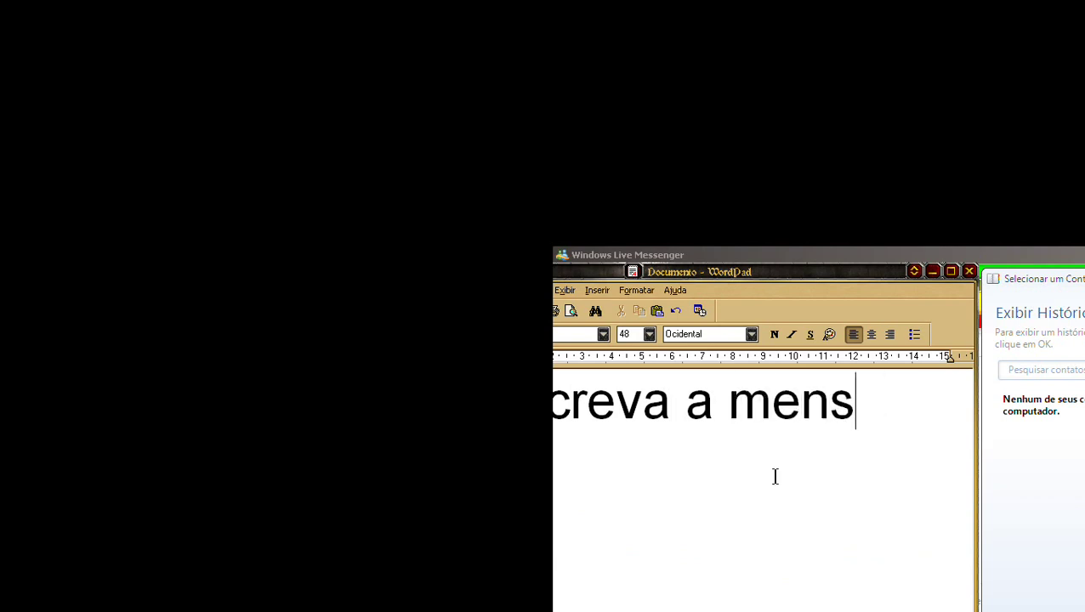
text(gen)
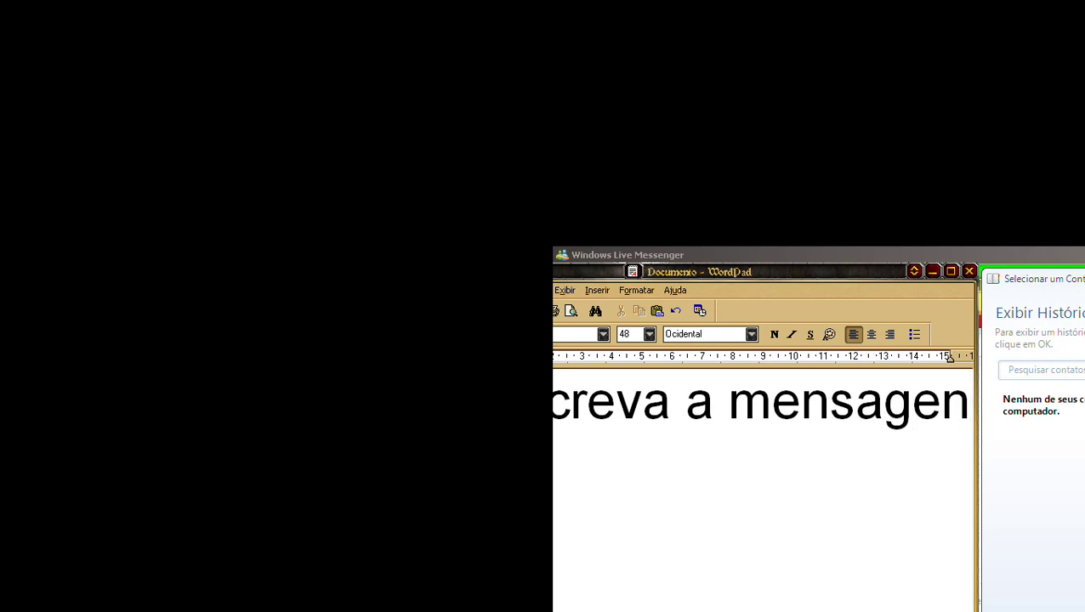
key(BackSpace)
text(m)
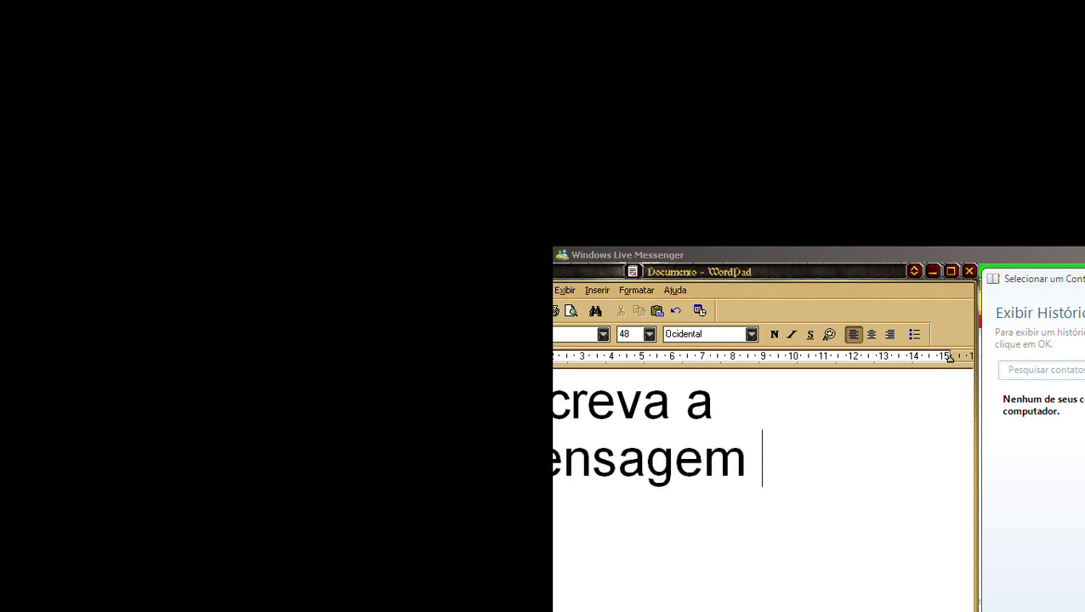
text(vc)
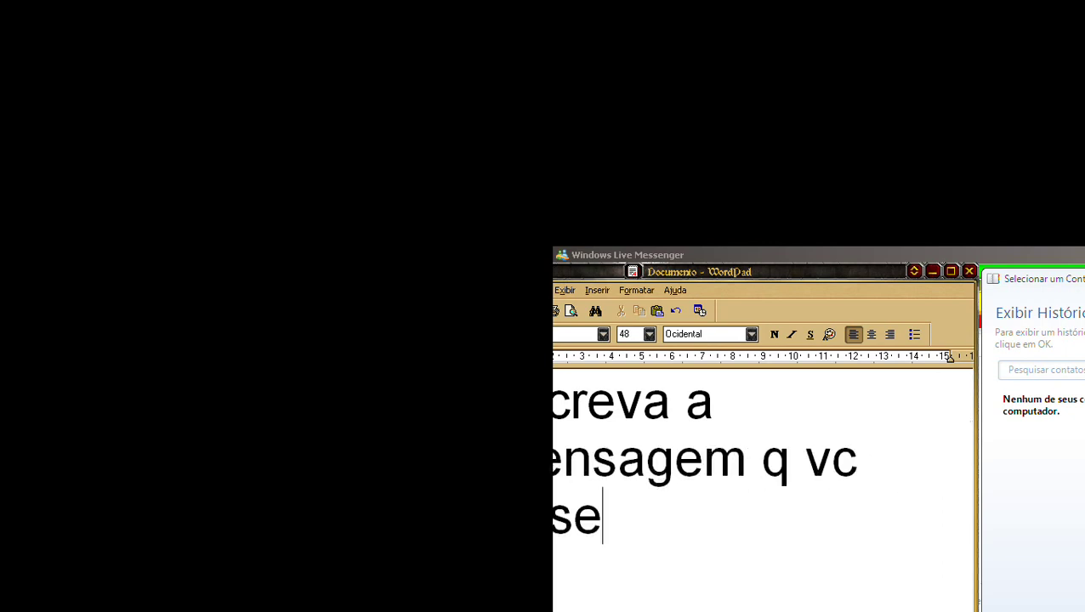
text( desea colocar)
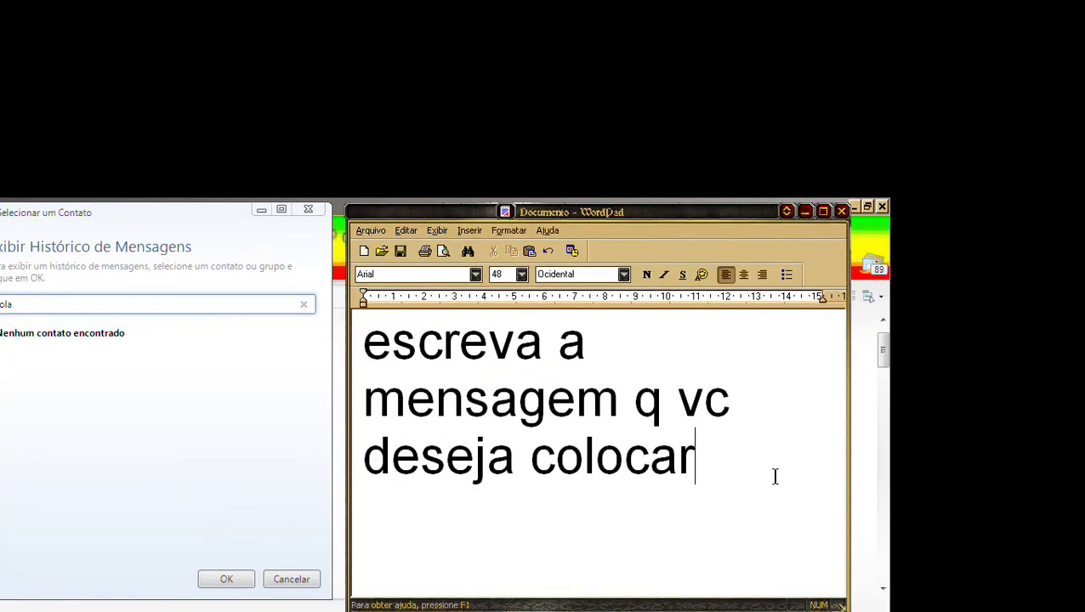
Change the caption to 'clica em ok', then to 'agora abra um amigo'
key(ctrl+a)
text(clica em ok)
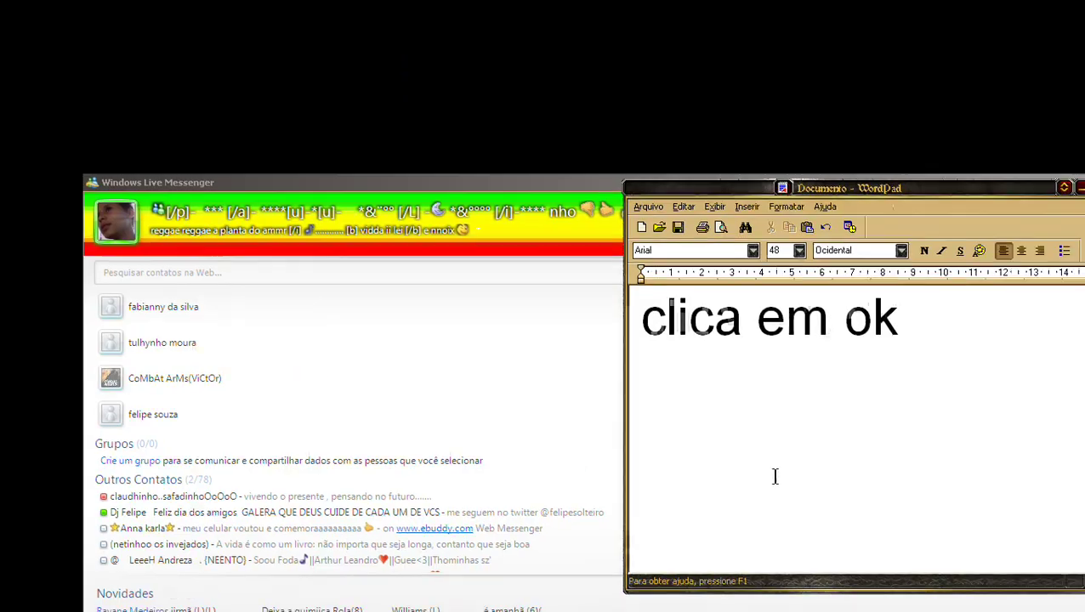
key(ctrl+a)
text(agora)
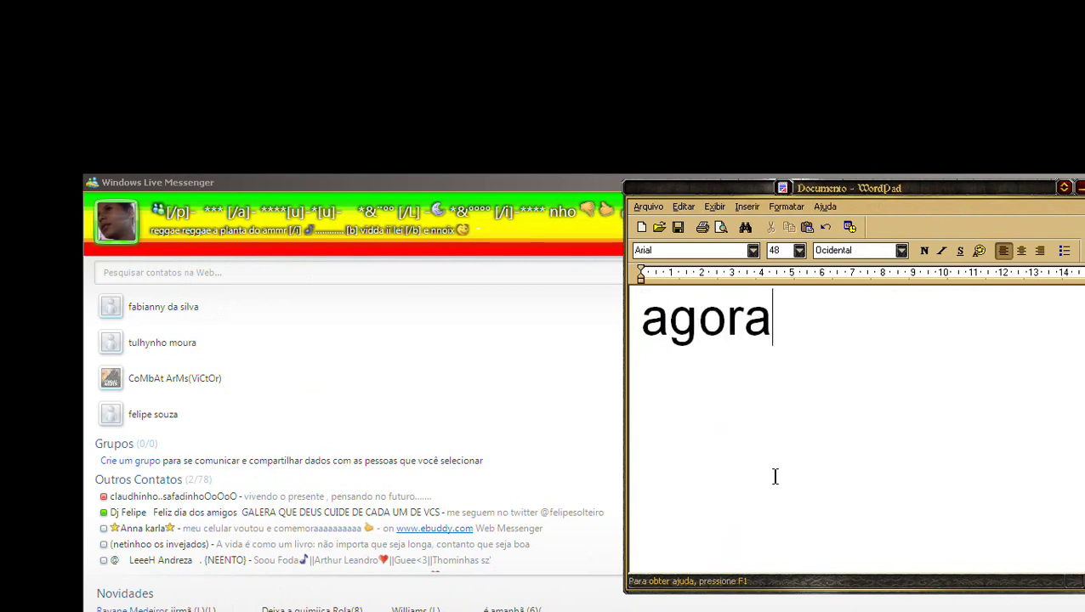
text( abra)
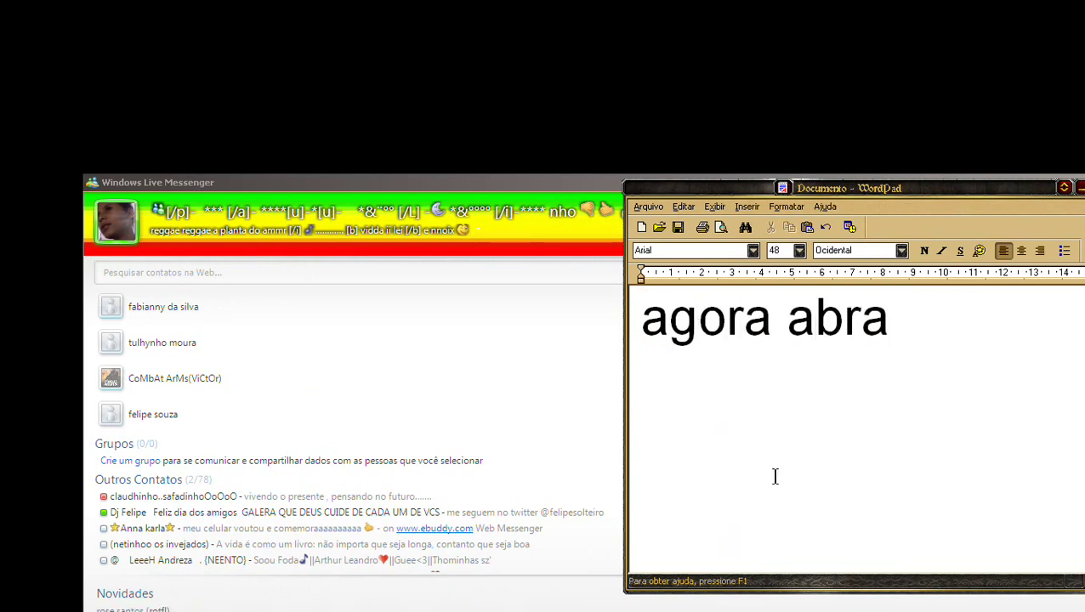
text( um amigo)
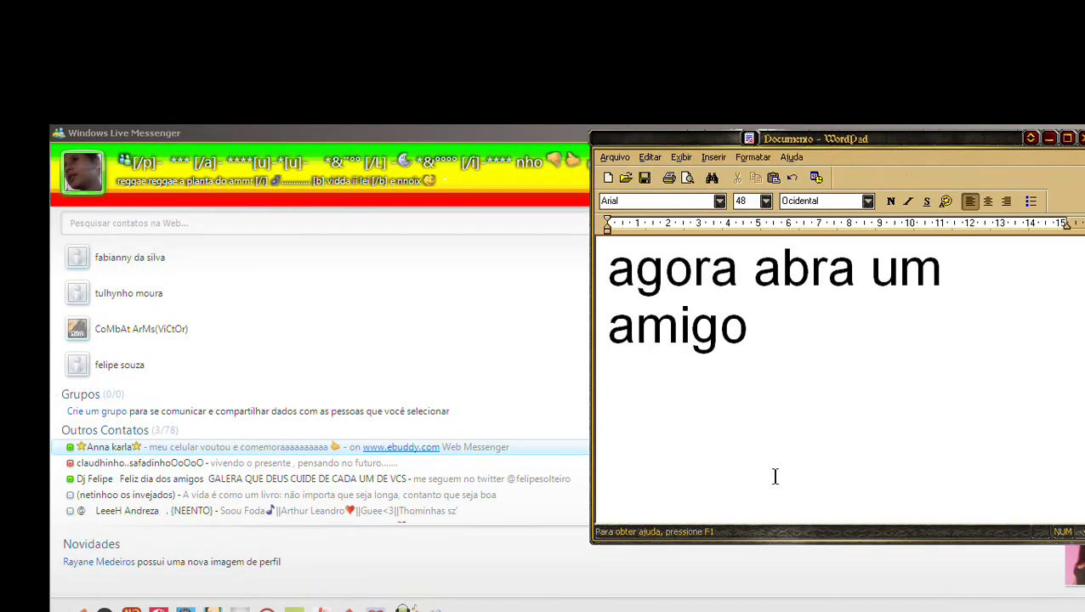
Write the caption about pressing space so instant messages start on their own, then start a new line
key(ctrl+a)
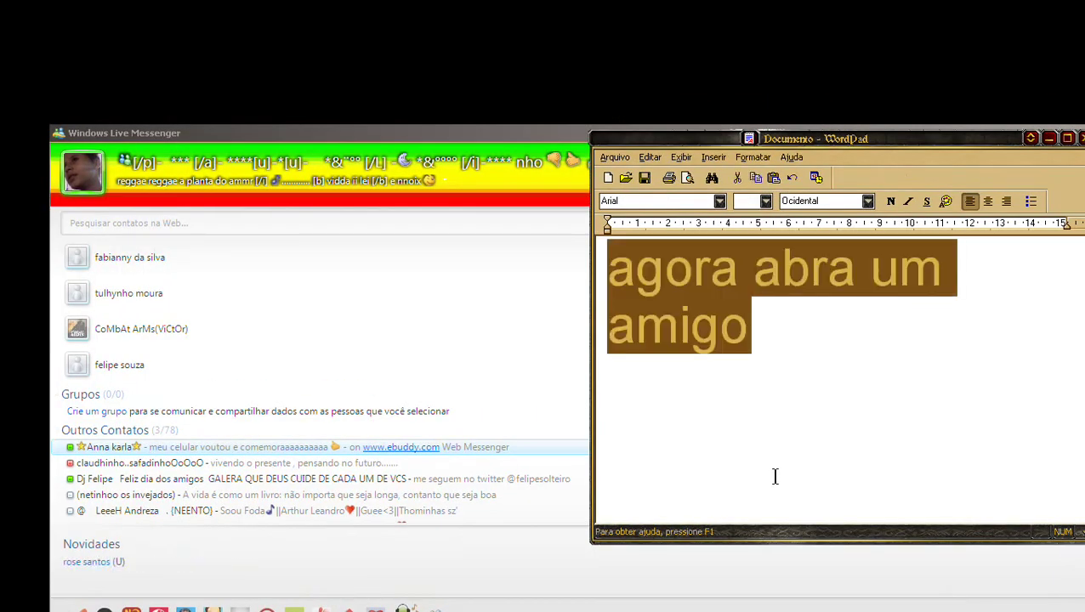
text(agora)
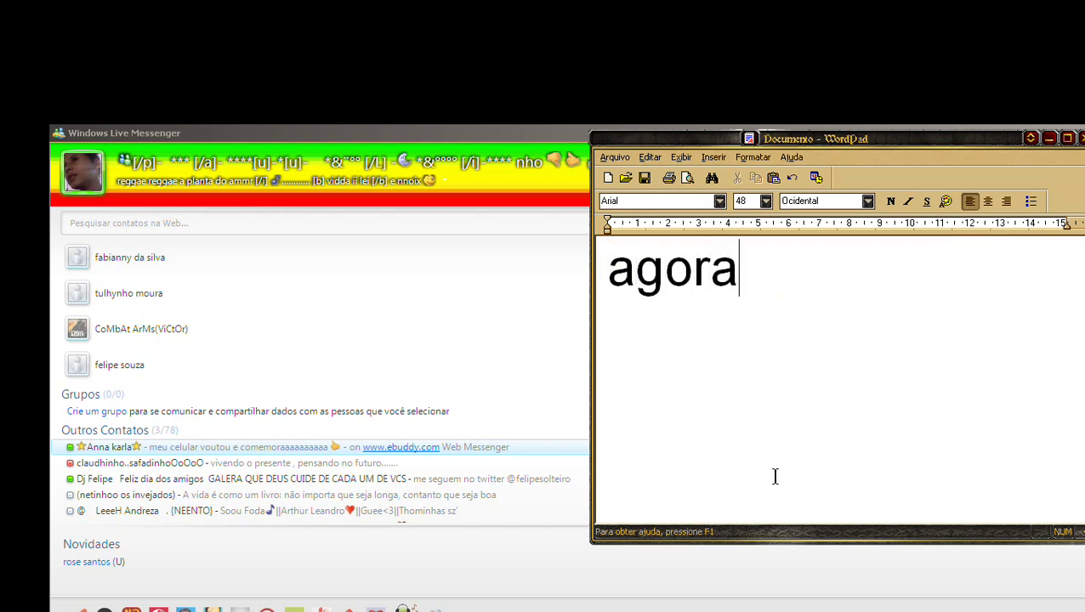
text( aper)
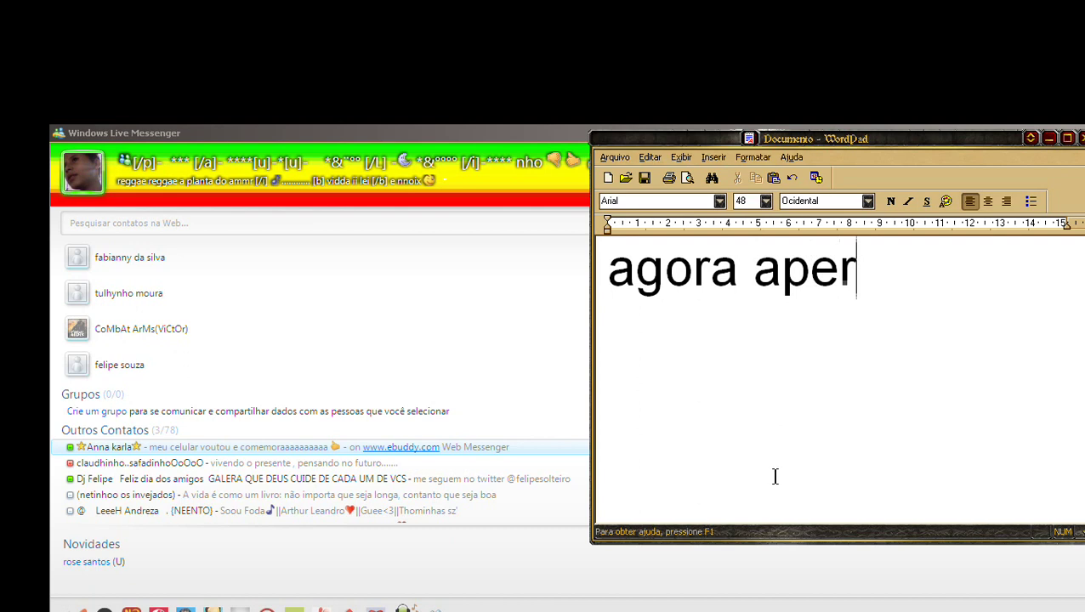
text(te espa)
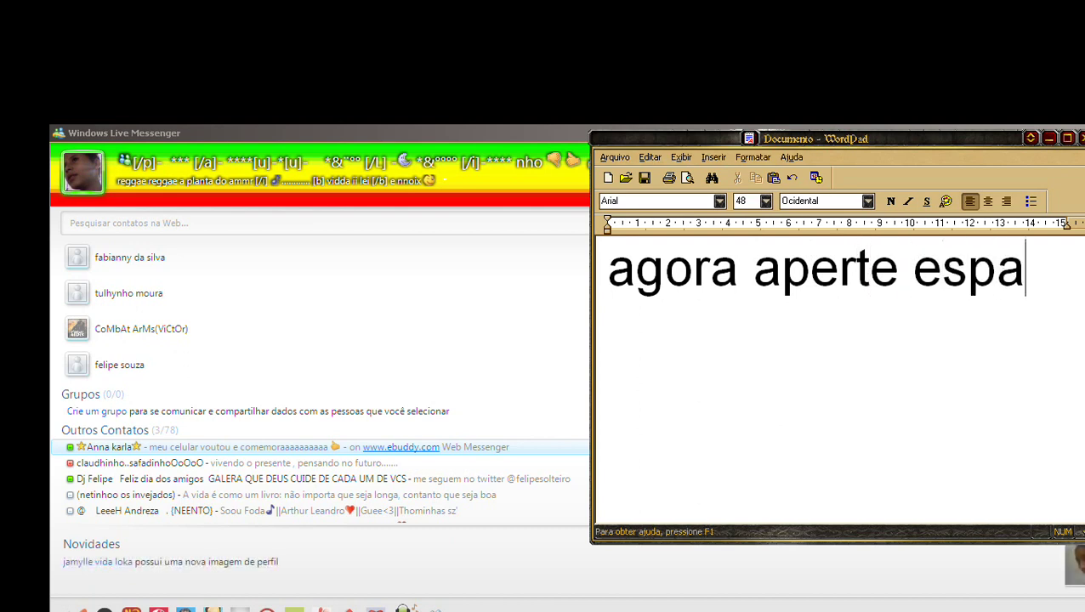
text(ço pr)
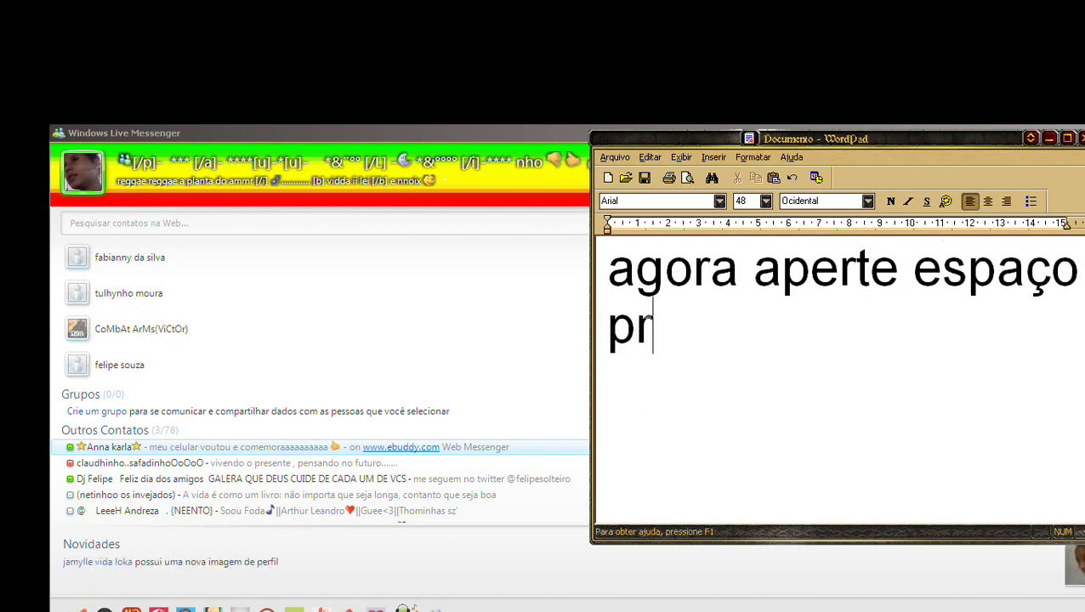
text(araseu amig)
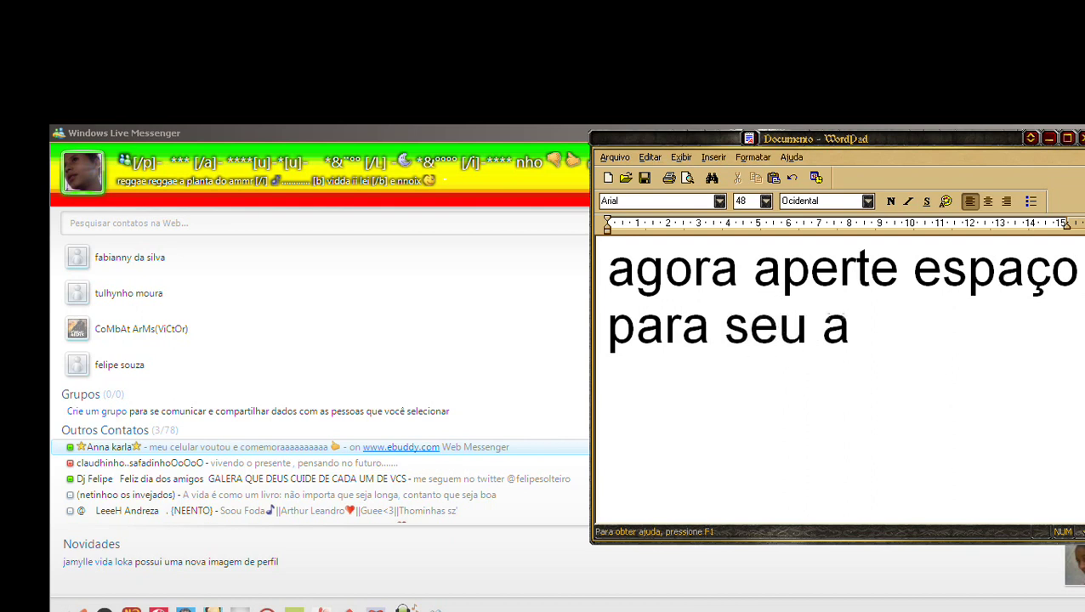
text(que as)
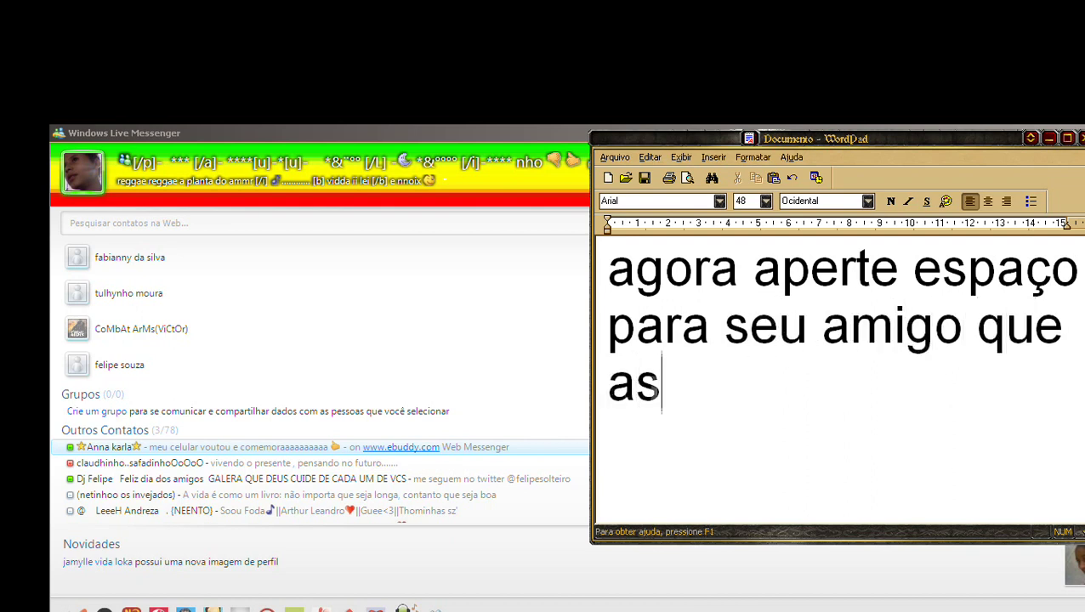
text( mea)
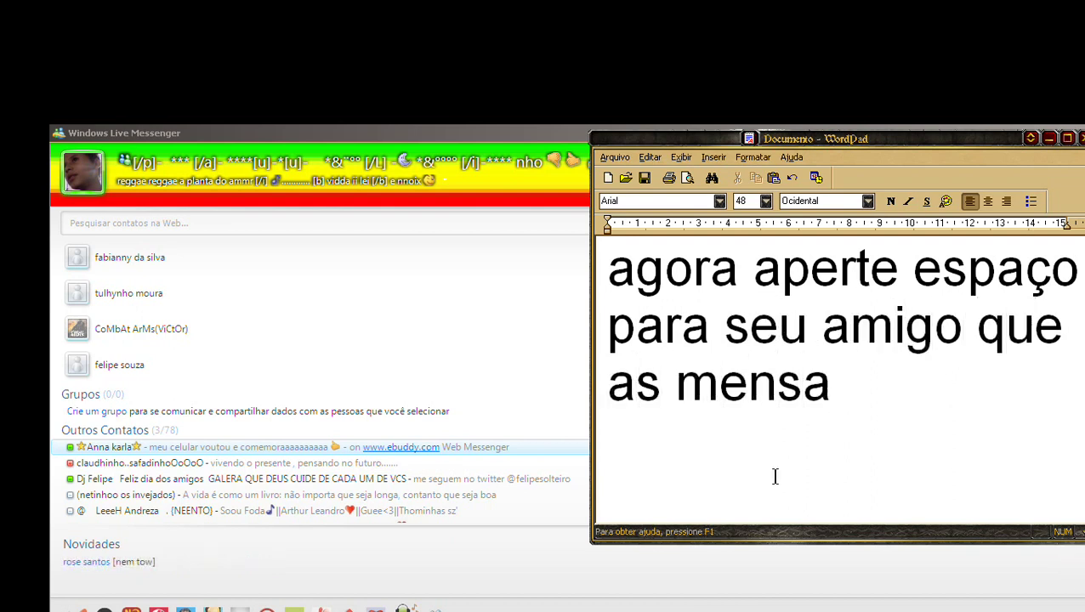
text(m)
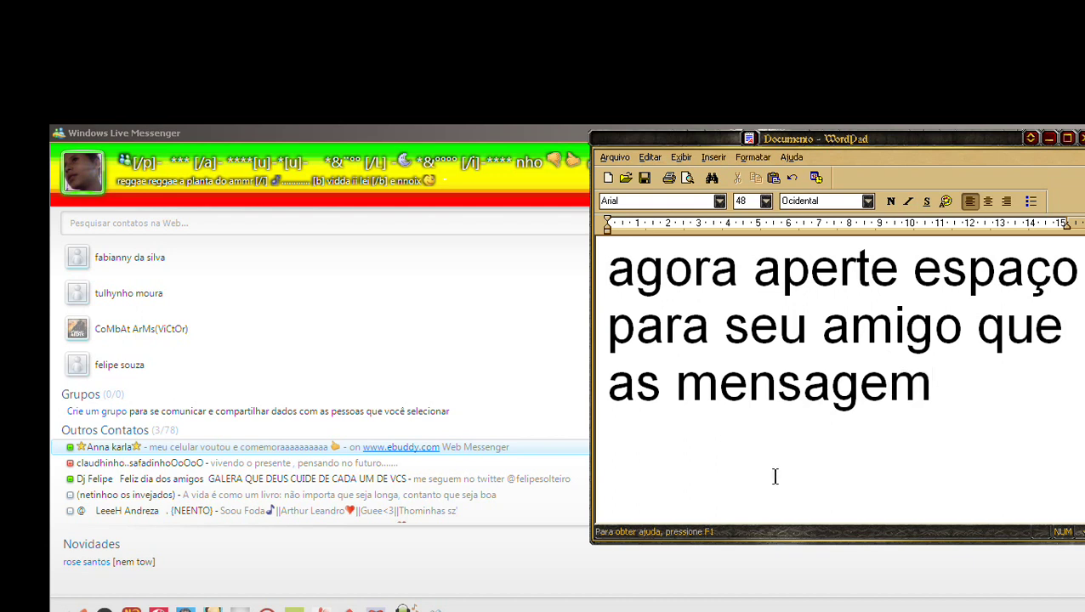
key(BackSpace)
key(BackSpace)
text(ns instat)
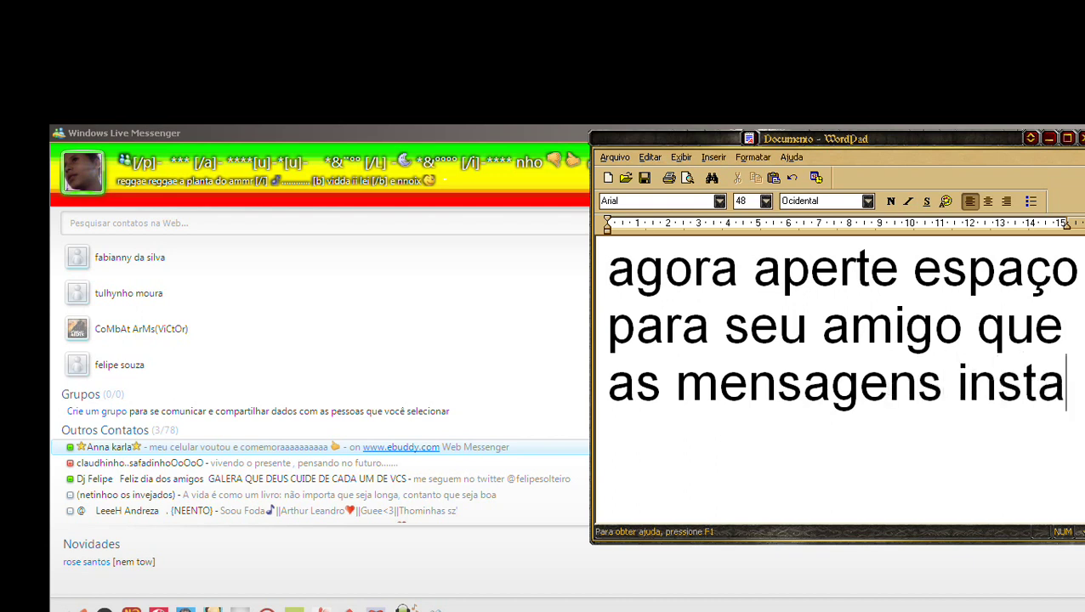
text(anias c)
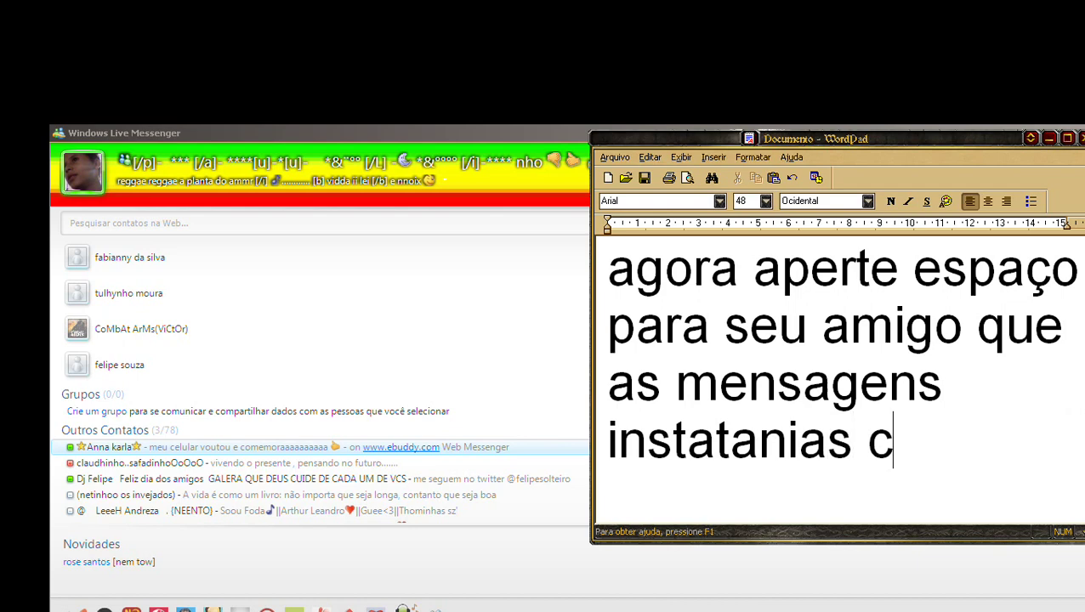
text(omecaram s)
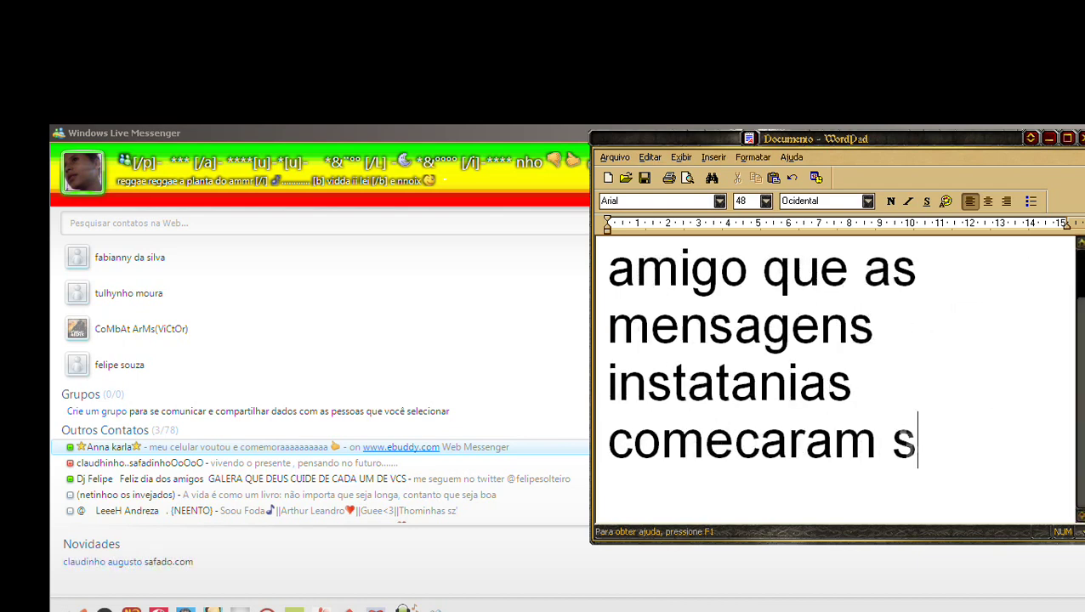
text(osinha)
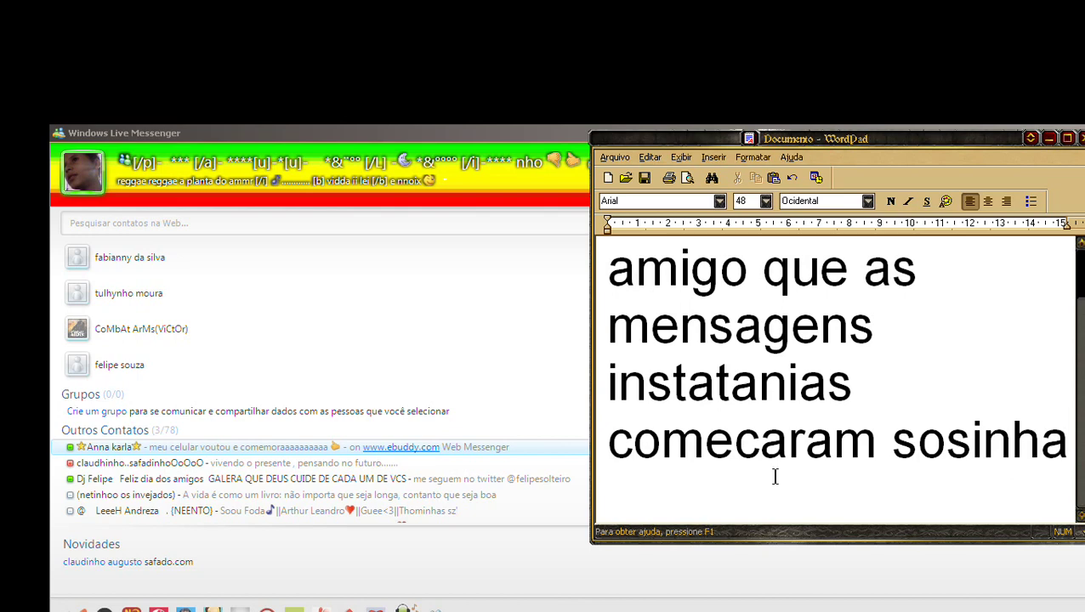
key(Return)
Replace the caption with the sign-off 'vlw xau perguntas mandem pra min' and restore aTube Catcher
text(vlw)
key(ctrl+a)
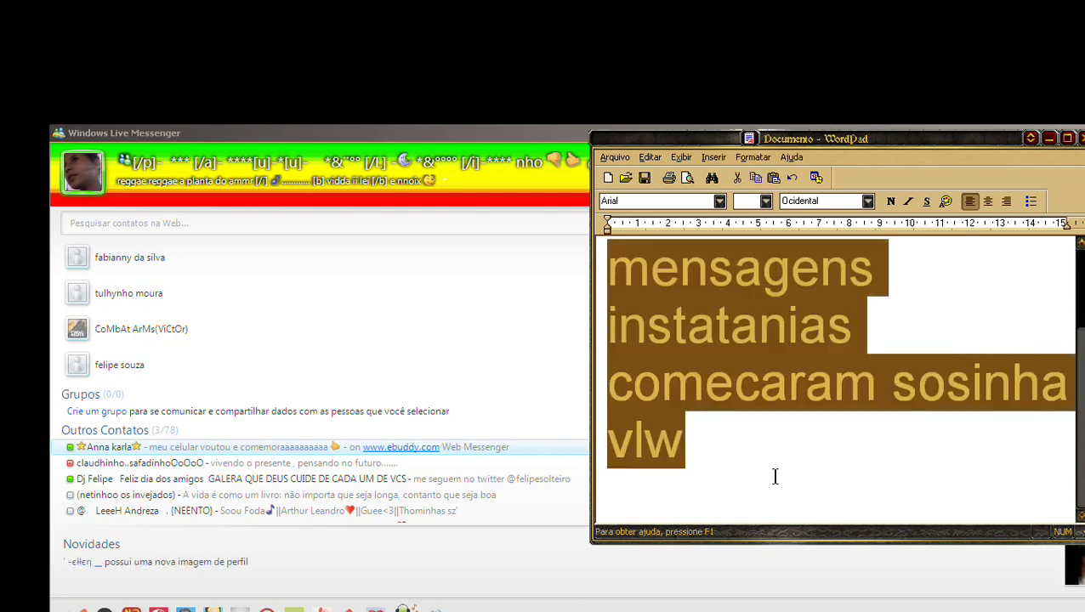
text(vlw)
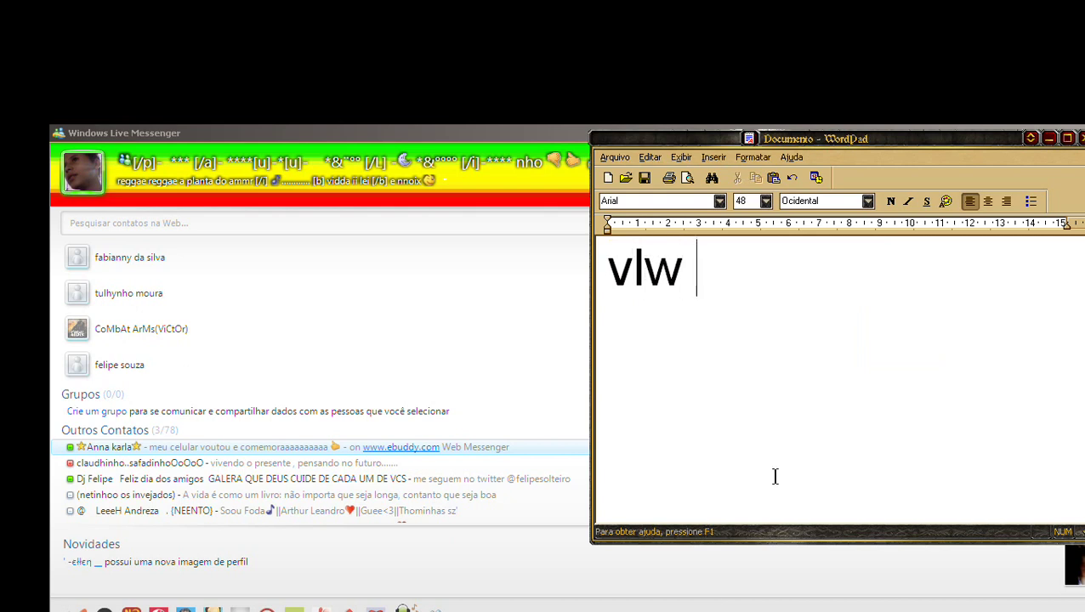
text(xau pergunta)
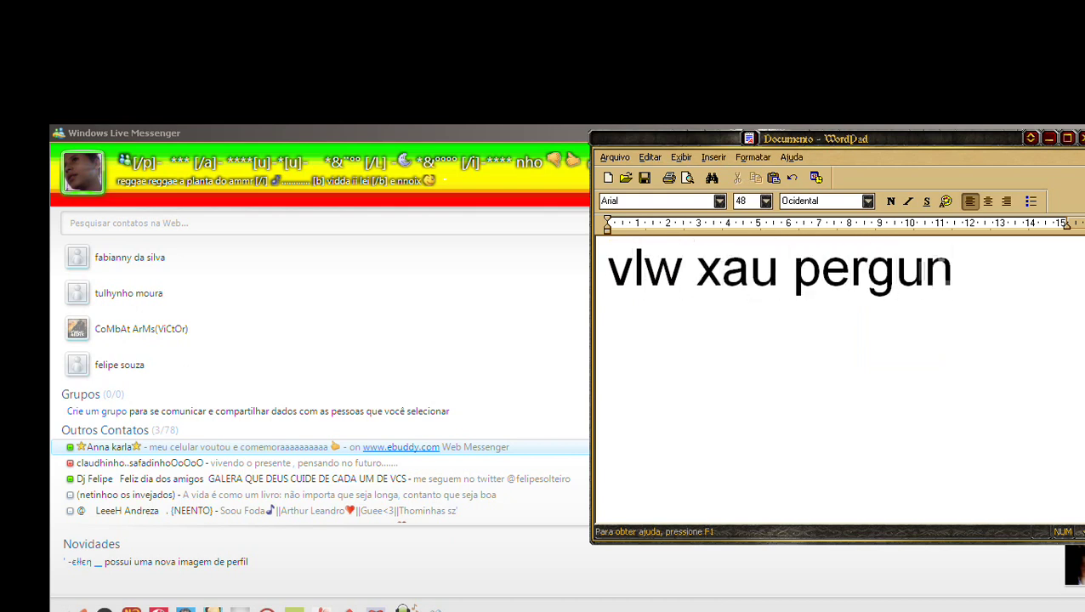
text(s mande)
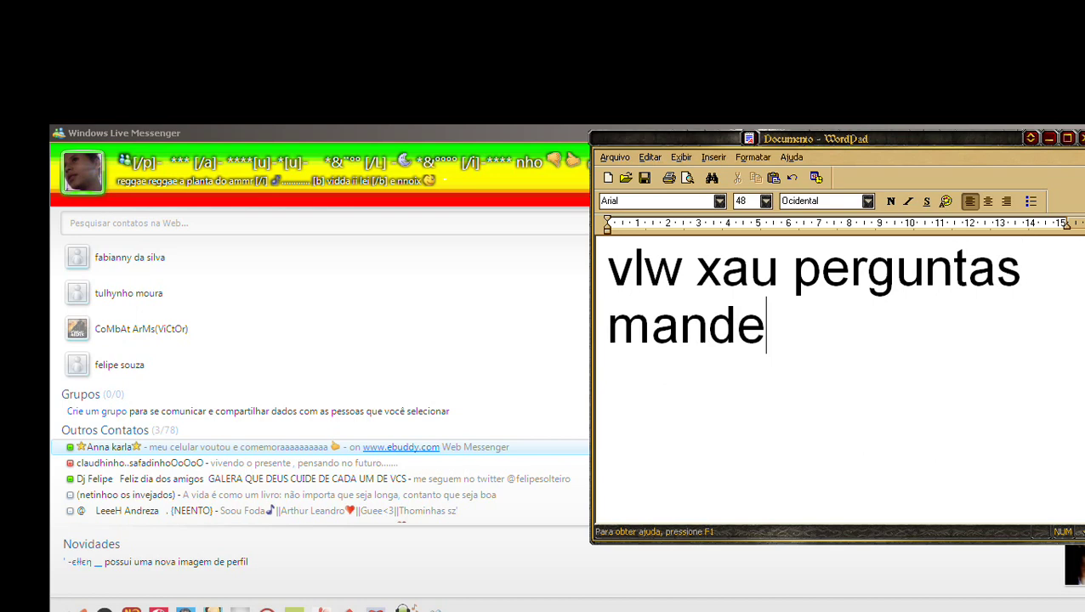
text(m pra min)
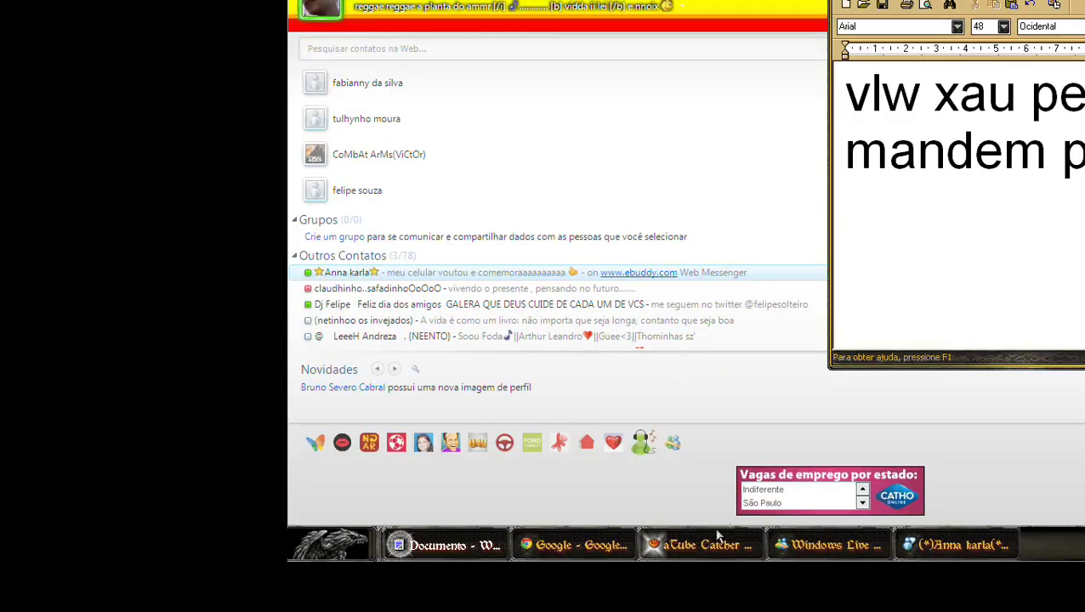
click(718, 538)
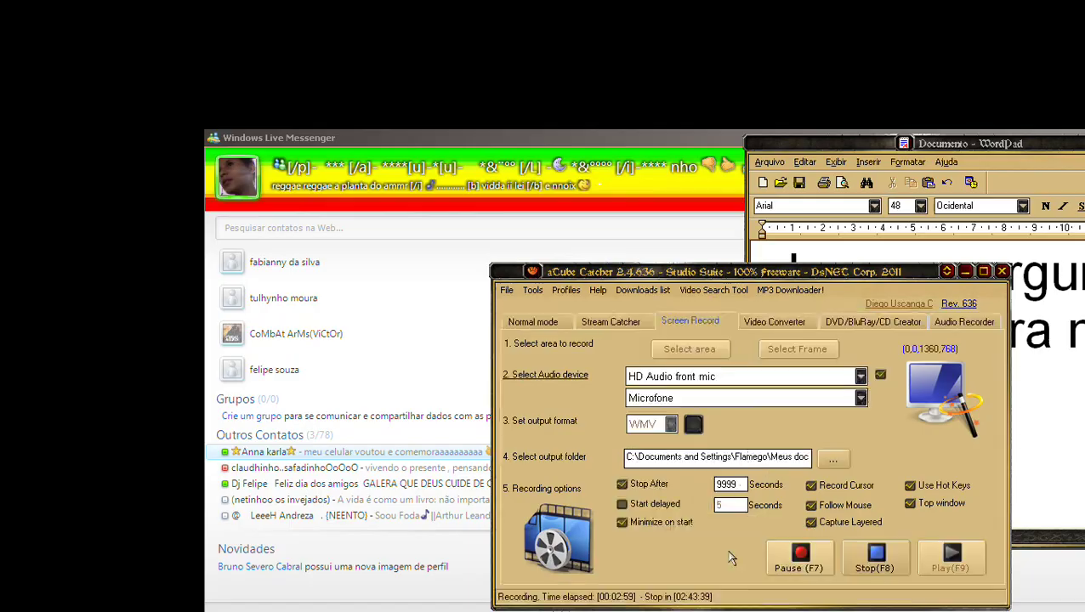